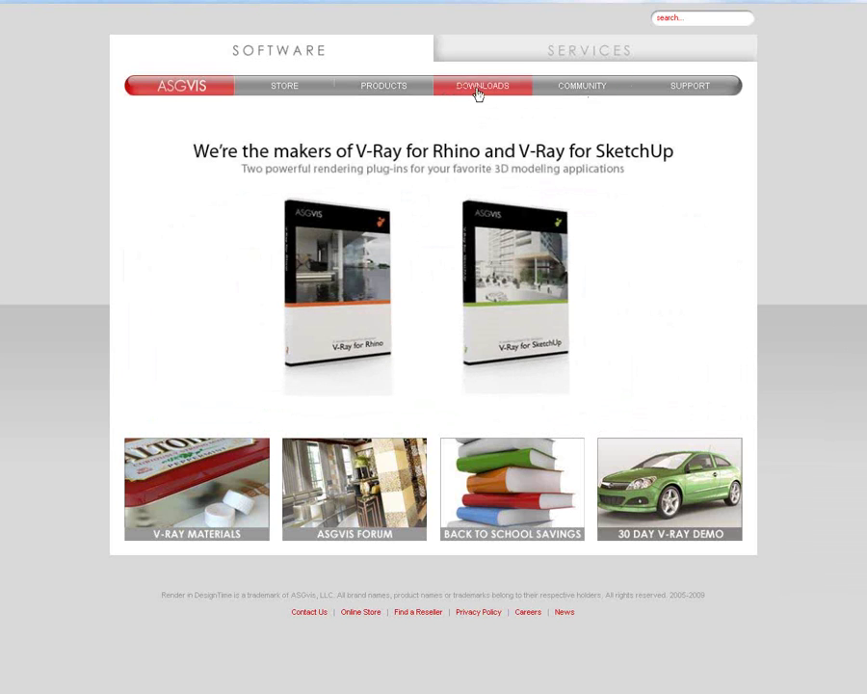
Go to the ASGvis Software Downloads page featuring the Altoids materials download
{"action": "left_click", "coordinate": [479, 93]}
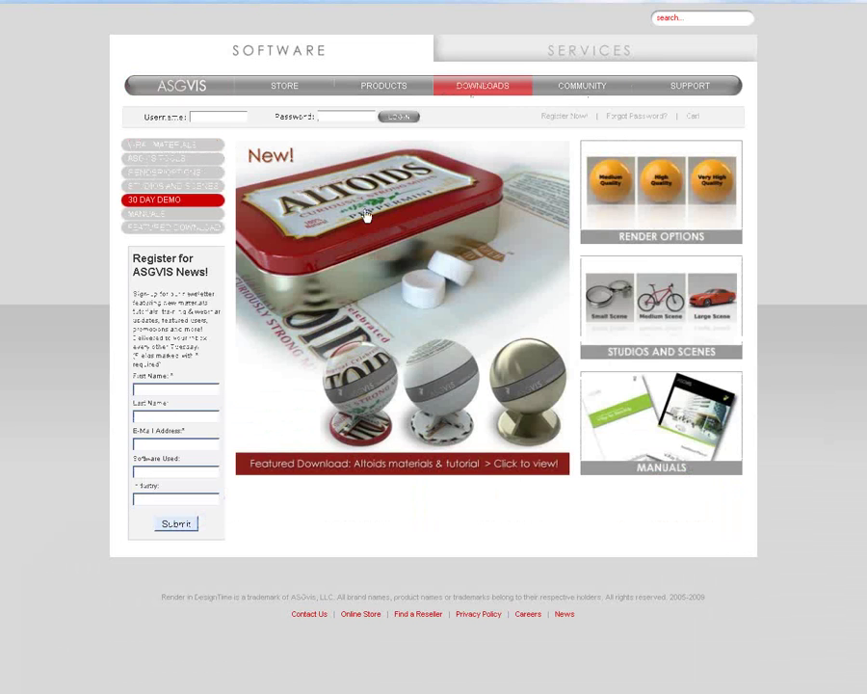
Open the Altoids materials download area and leave full-screen browsing
{"action": "left_click", "coordinate": [470, 229]}
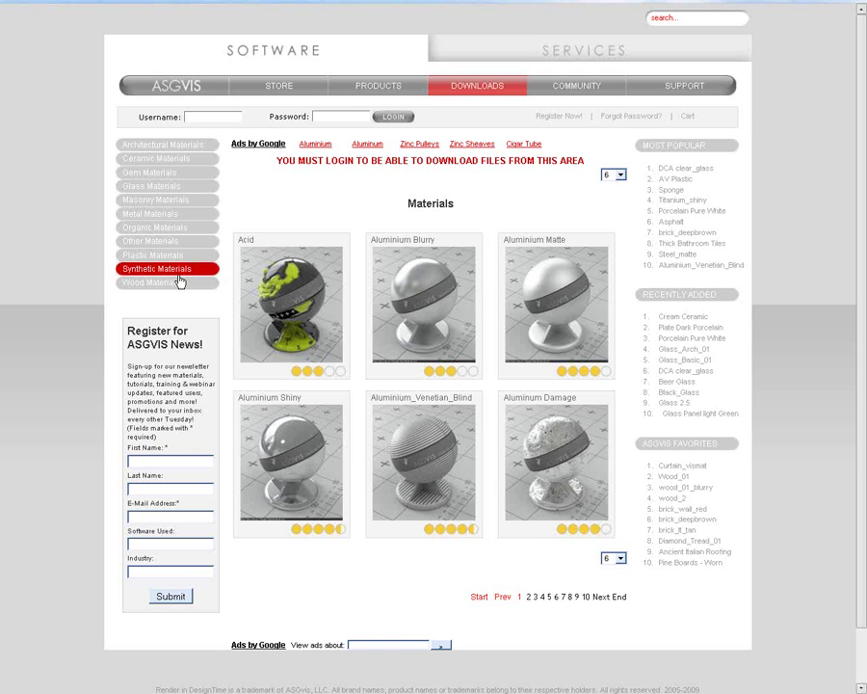
{"action": "key", "text": "F11"}
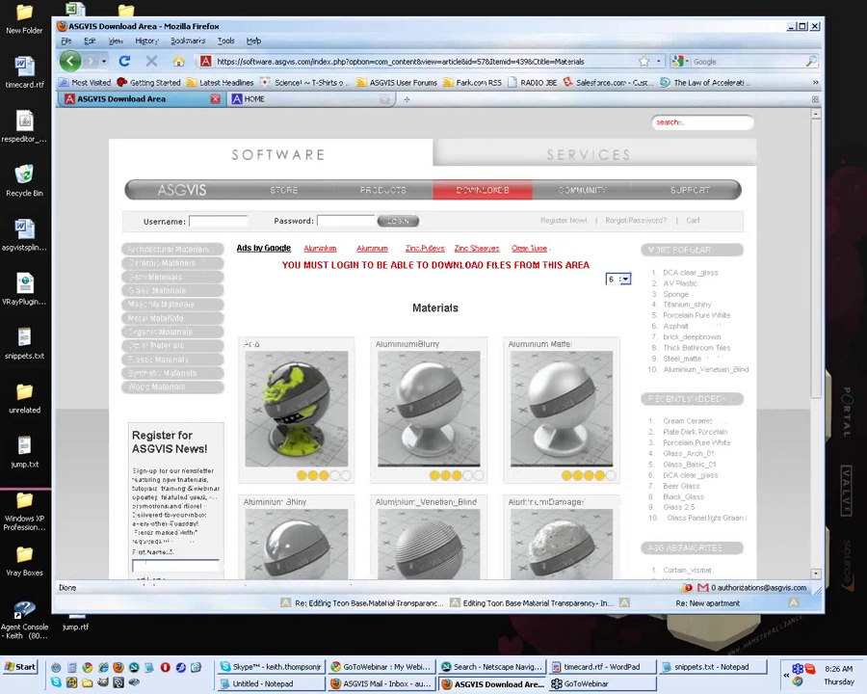
Minimize Firefox and launch the V-Ray Floating License Manager from the ASGvis, LLC programs
{"action": "left_click", "coordinate": [791, 27]}
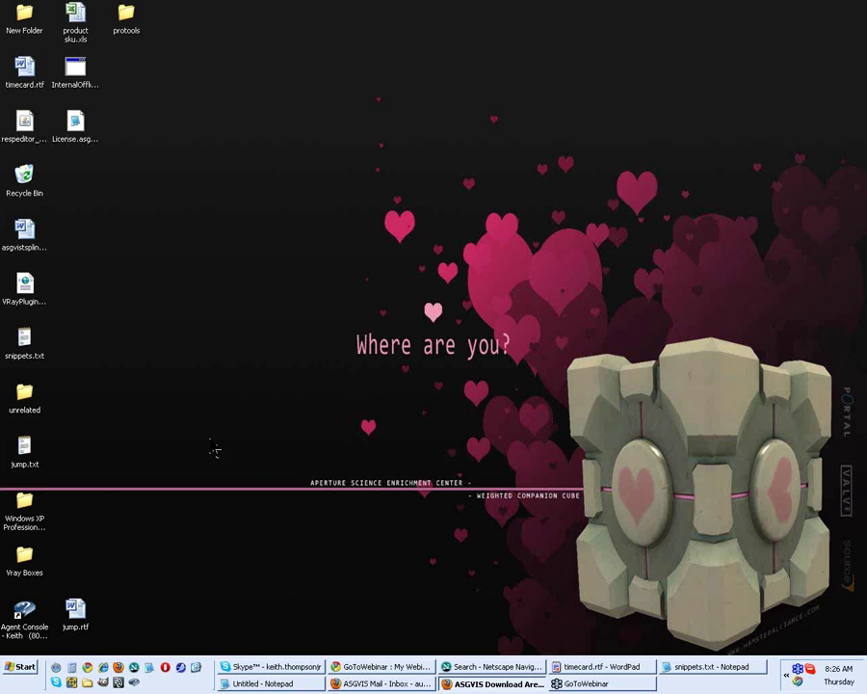
{"action": "left_click", "coordinate": [21, 667]}
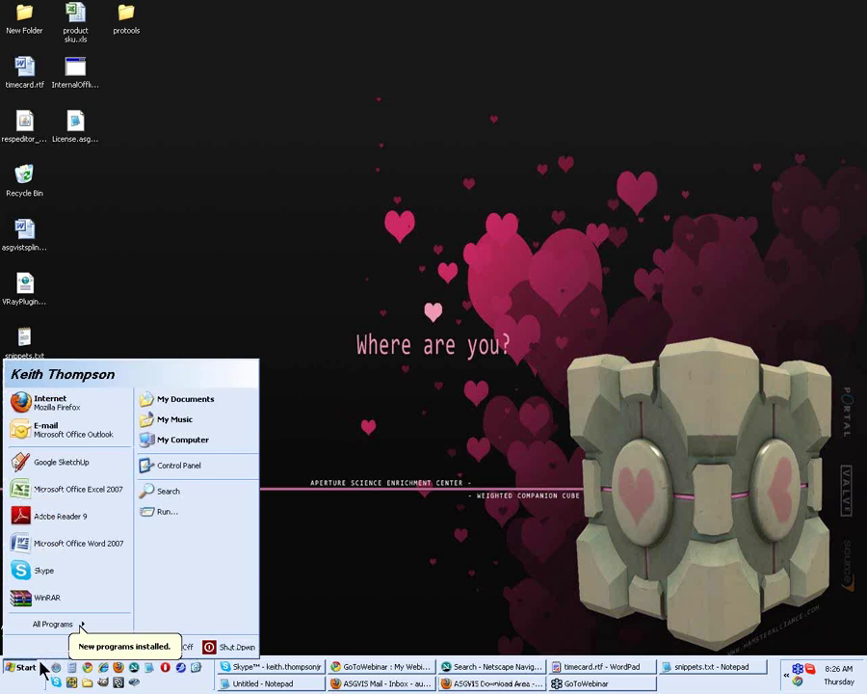
{"action": "left_click", "coordinate": [54, 623]}
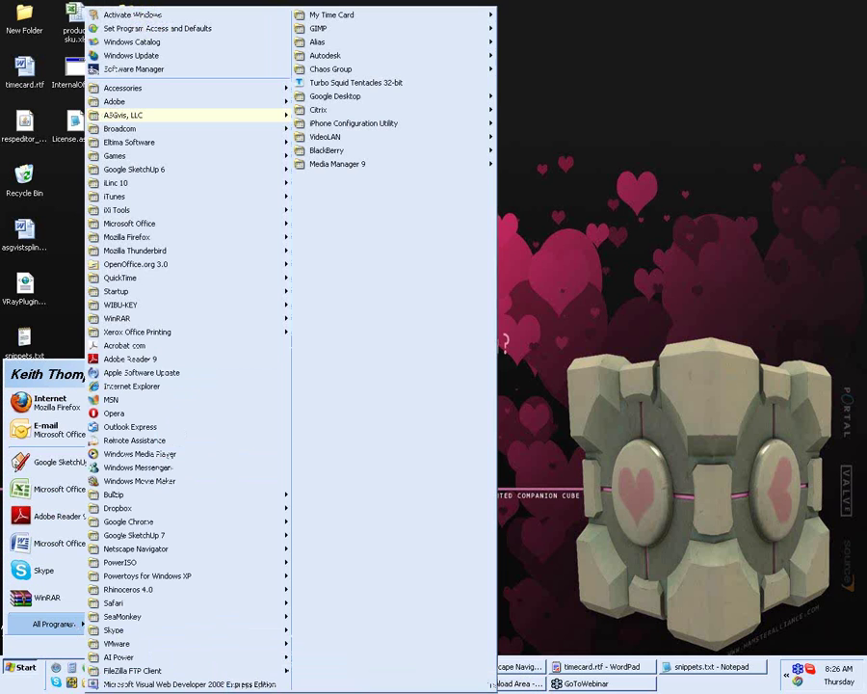
{"action": "mouse_move", "coordinate": [190, 123]}
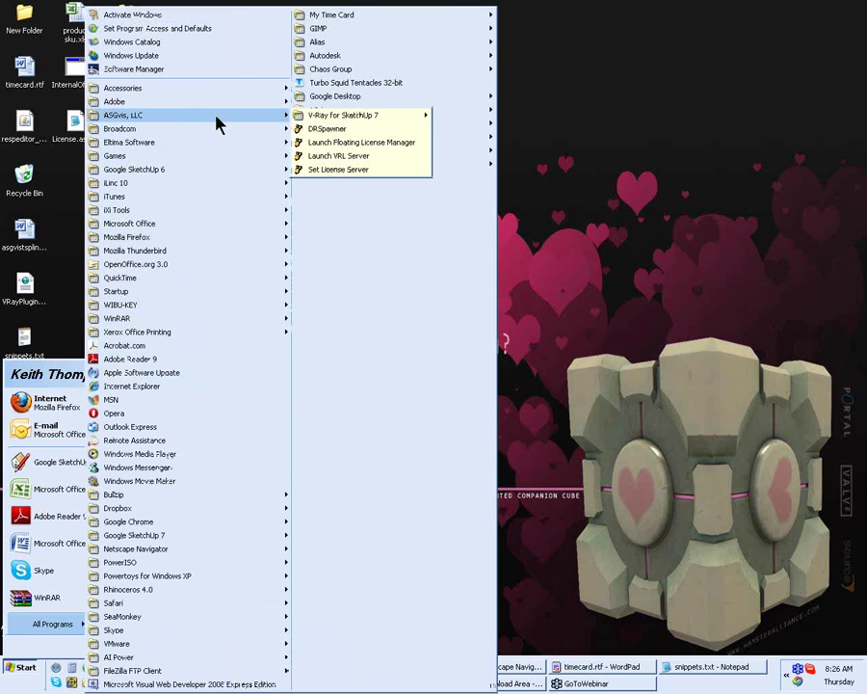
{"action": "left_click", "coordinate": [352, 145]}
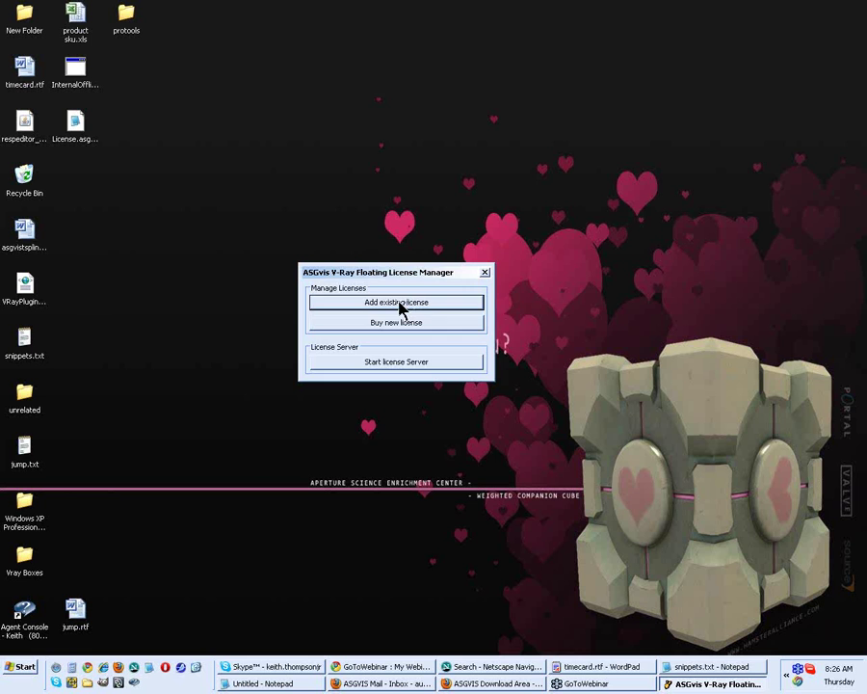
Add an existing V-Ray for SketchUp license and paste its master serial number
{"action": "left_click", "coordinate": [399, 303]}
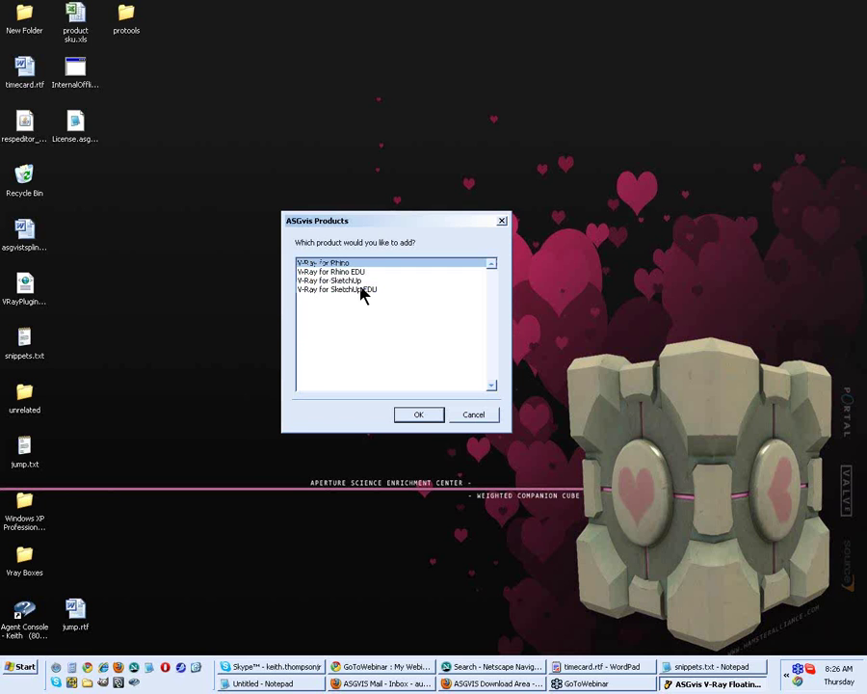
{"action": "left_click", "coordinate": [359, 280]}
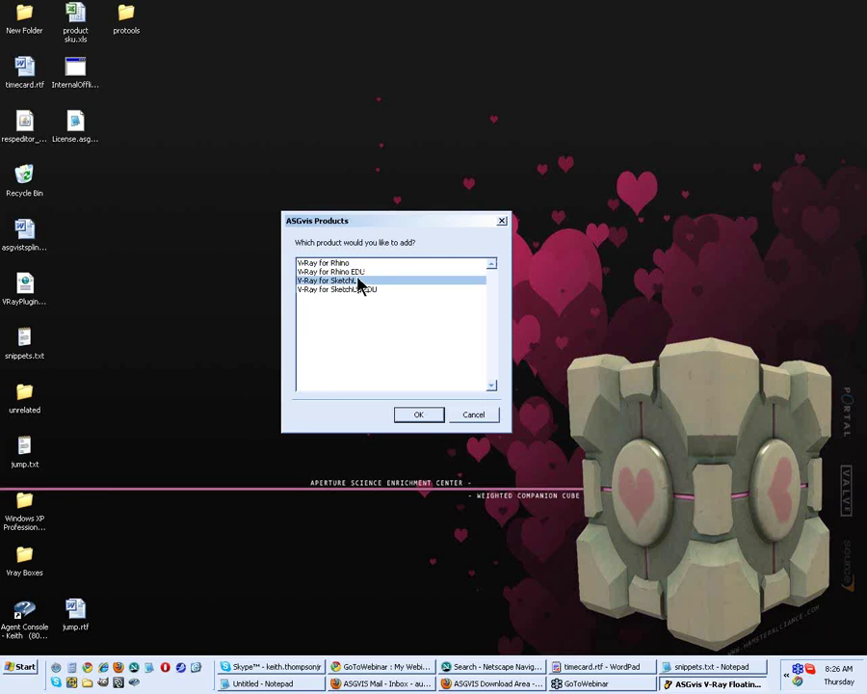
{"action": "left_click", "coordinate": [424, 415]}
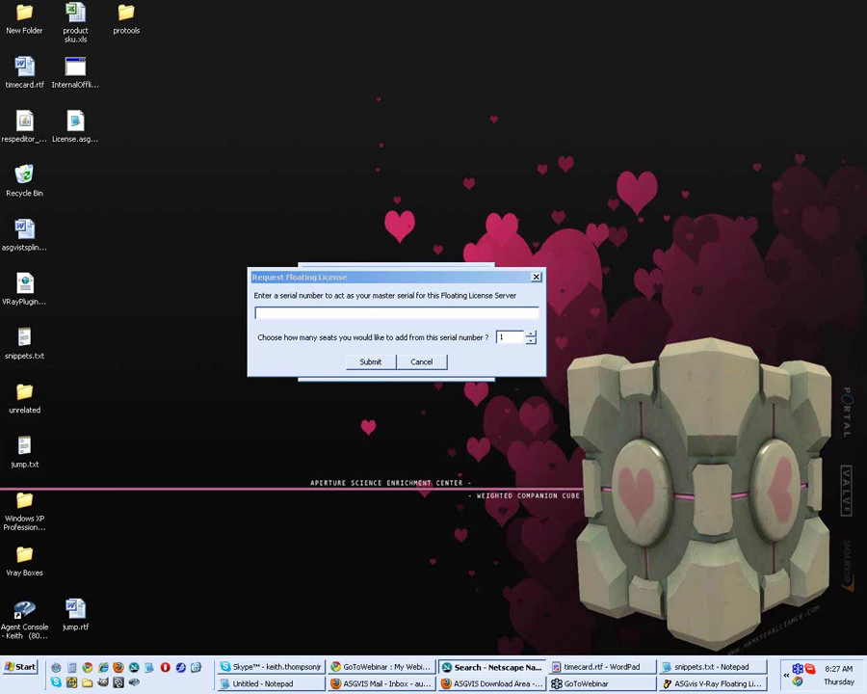
{"action": "left_click", "coordinate": [385, 313]}
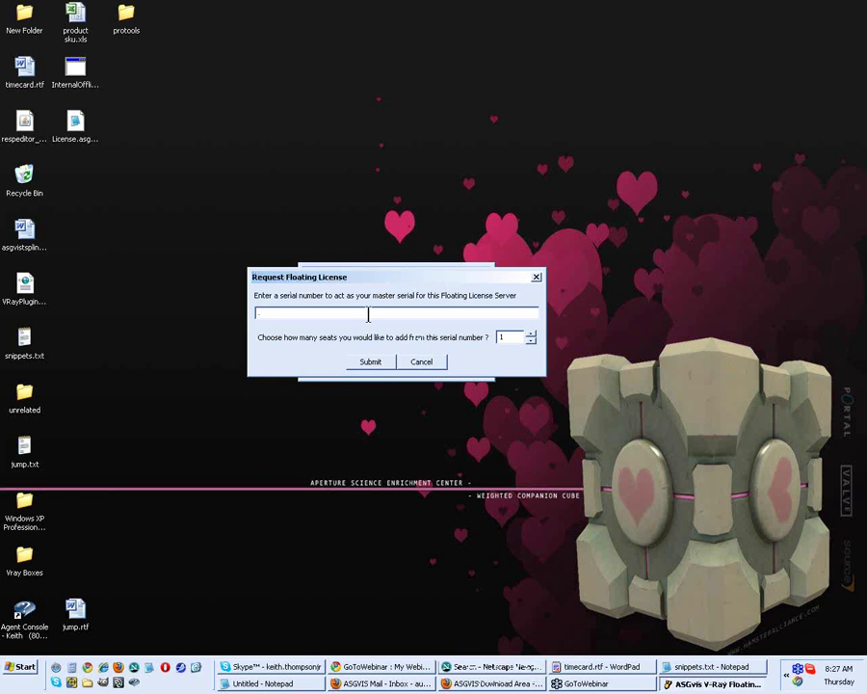
{"action": "right_click", "coordinate": [371, 312]}
{"action": "left_click", "coordinate": [390, 359]}
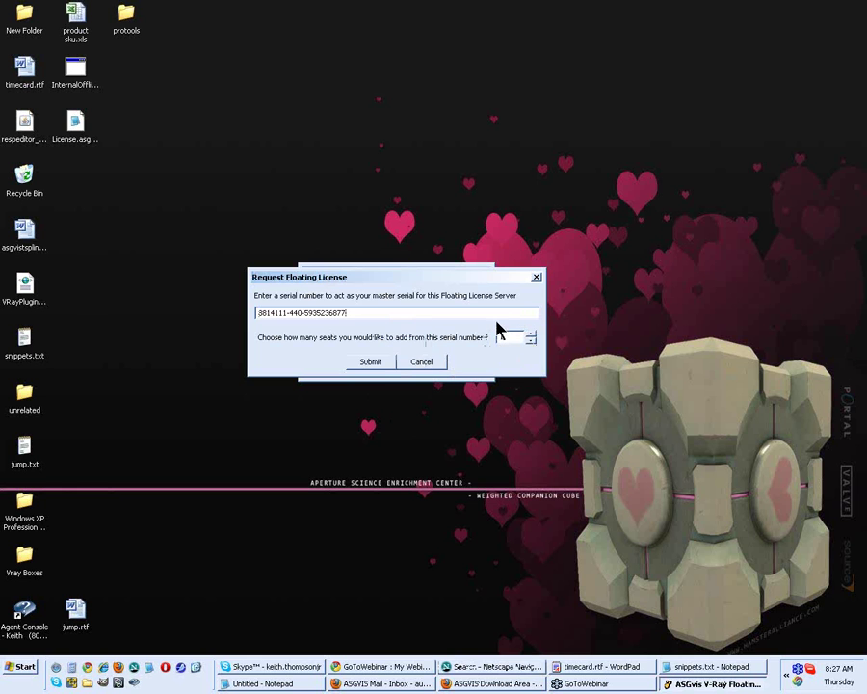
Submit the license with 1 seat, start the license server, and close the manager
{"action": "left_click", "coordinate": [531, 332]}
{"action": "left_click", "coordinate": [378, 365]}
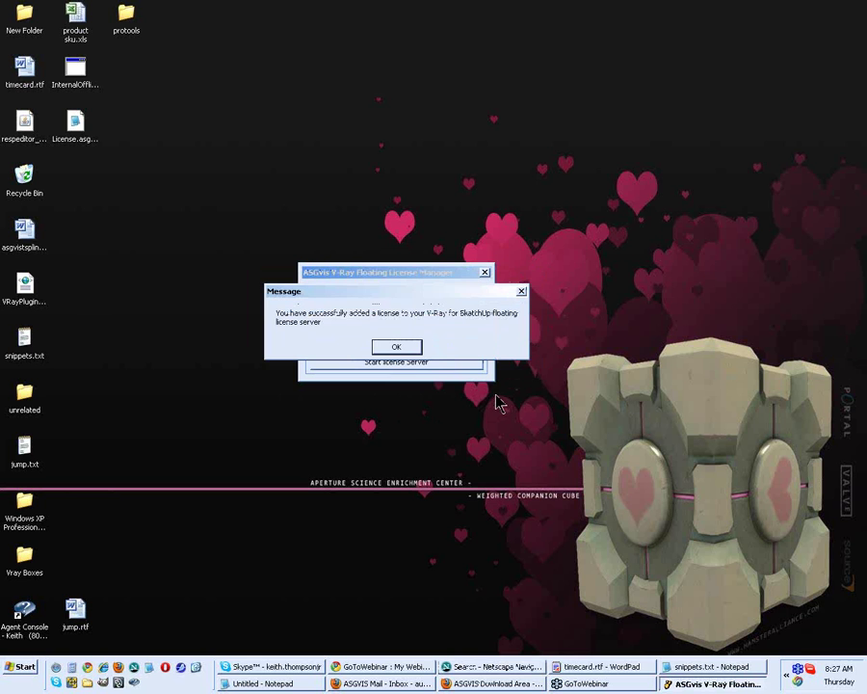
{"action": "left_click", "coordinate": [403, 349]}
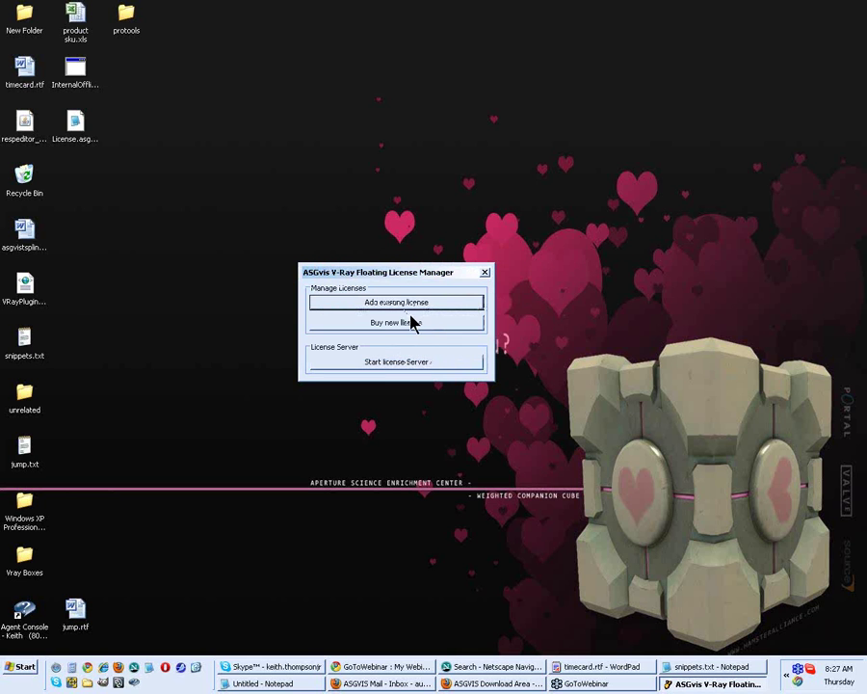
{"action": "left_click", "coordinate": [424, 362]}
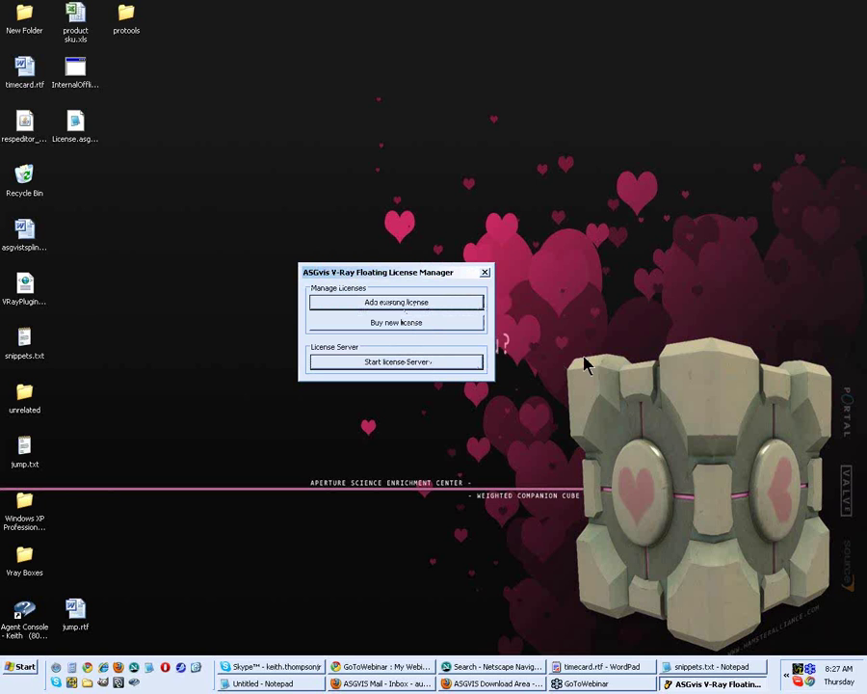
{"action": "left_click", "coordinate": [485, 273]}
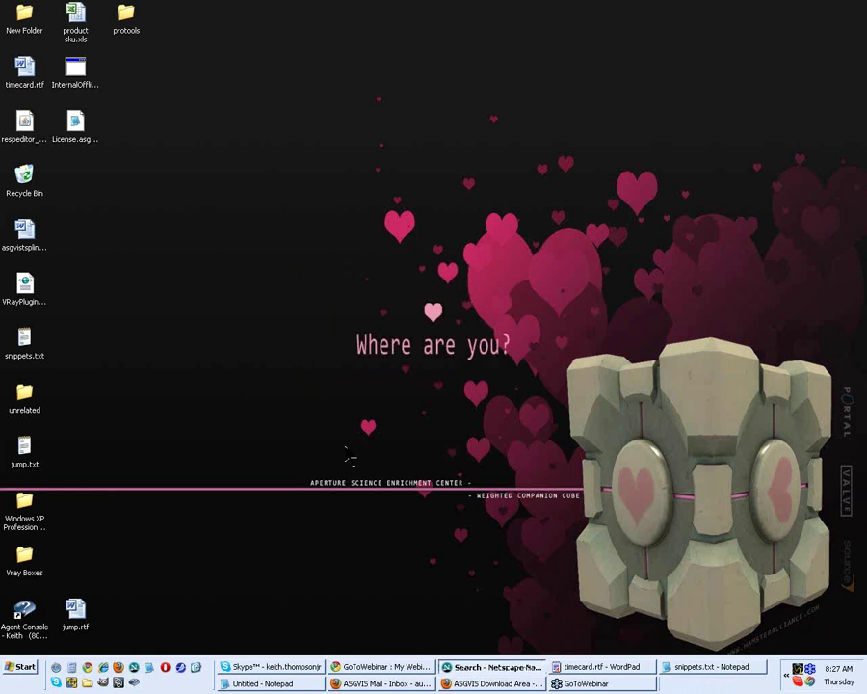
Copy the Launch VRL Server shortcut from ASGvis, LLC into the Startup folder
{"action": "left_click", "coordinate": [24, 668]}
{"action": "left_click", "coordinate": [100, 622]}
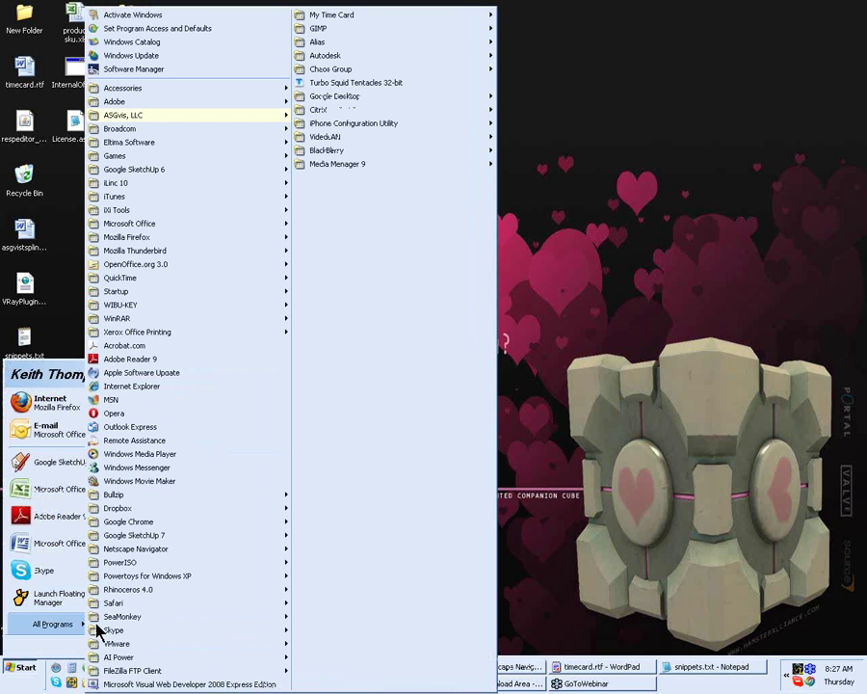
{"action": "mouse_move", "coordinate": [206, 118]}
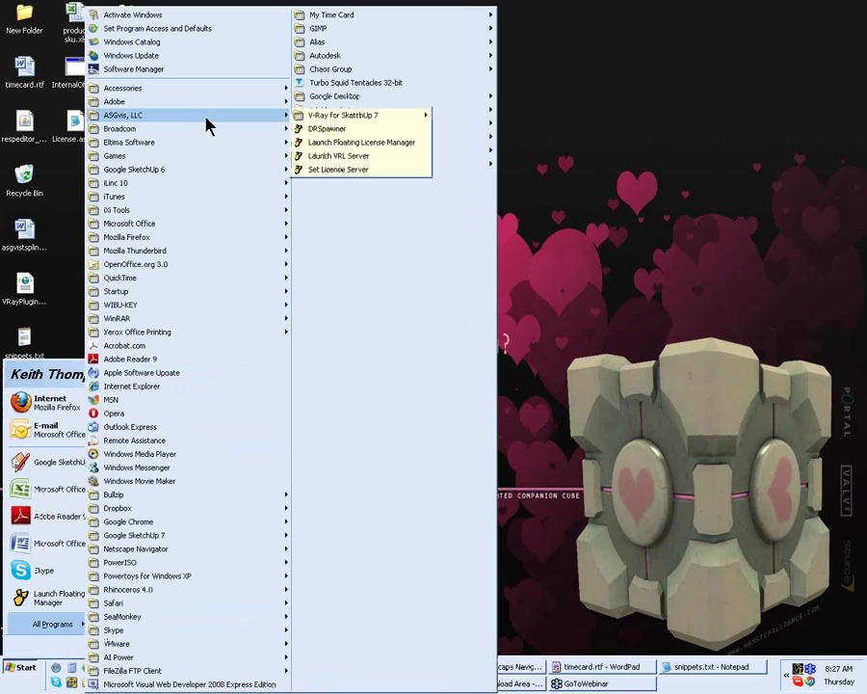
{"action": "right_click", "coordinate": [361, 165]}
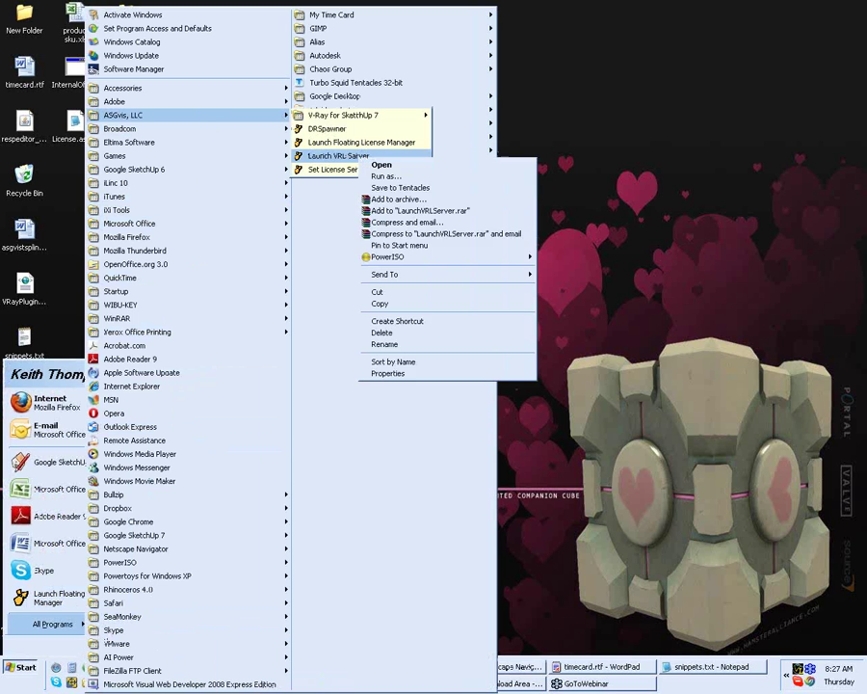
{"action": "left_click", "coordinate": [390, 321]}
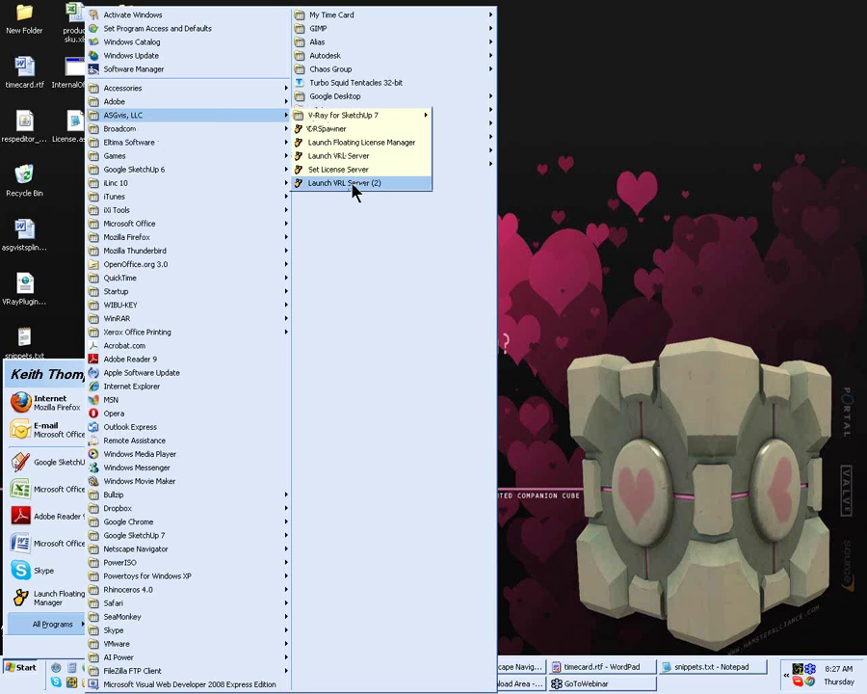
{"action": "left_click_drag", "start_coordinate": [351, 183], "coordinate": [322, 307]}
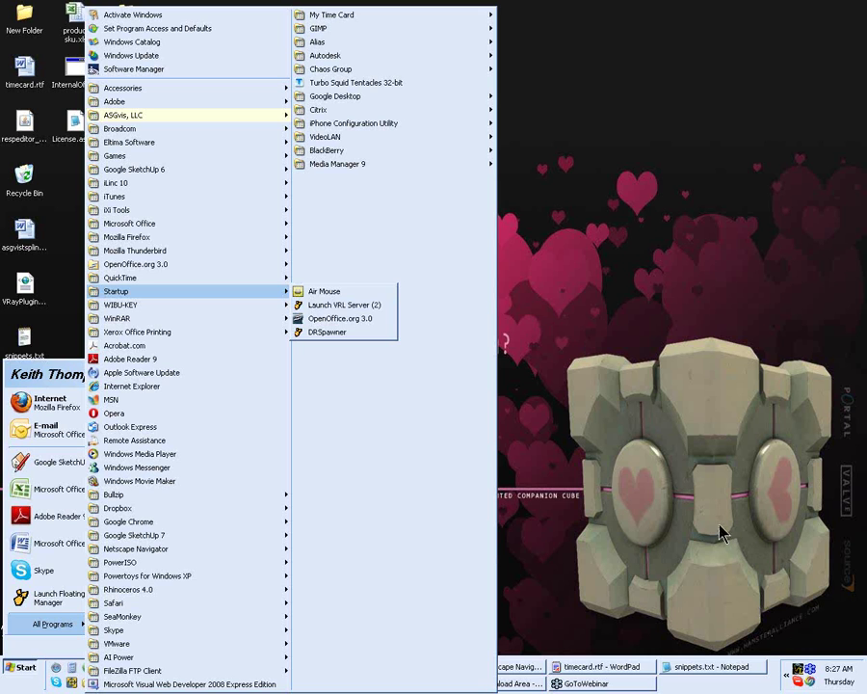
{"action": "left_click", "coordinate": [629, 395]}
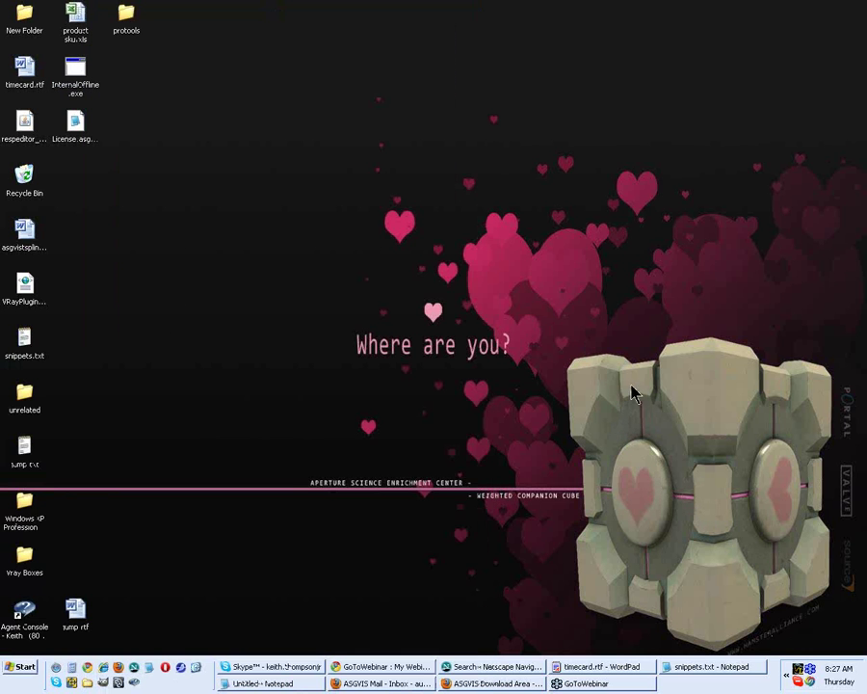
{"action": "left_click", "coordinate": [28, 668]}
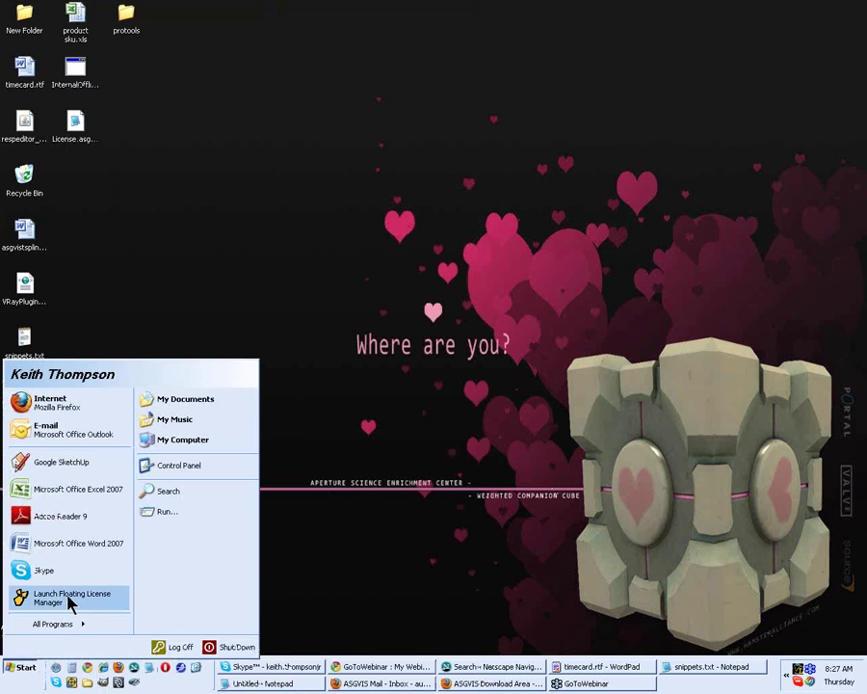
{"action": "left_click", "coordinate": [85, 472]}
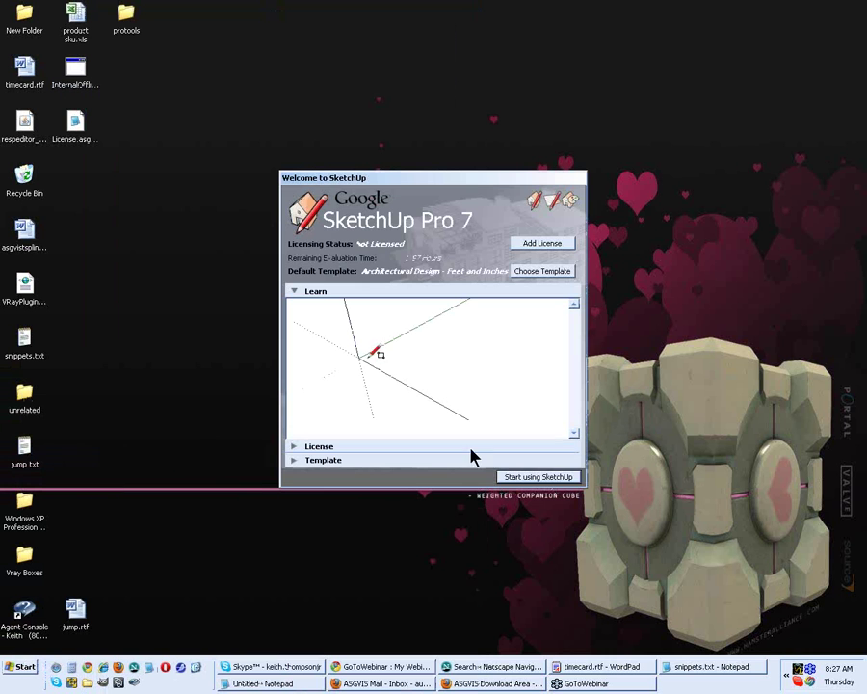
{"action": "left_click_drag", "start_coordinate": [472, 177], "coordinate": [483, 98]}
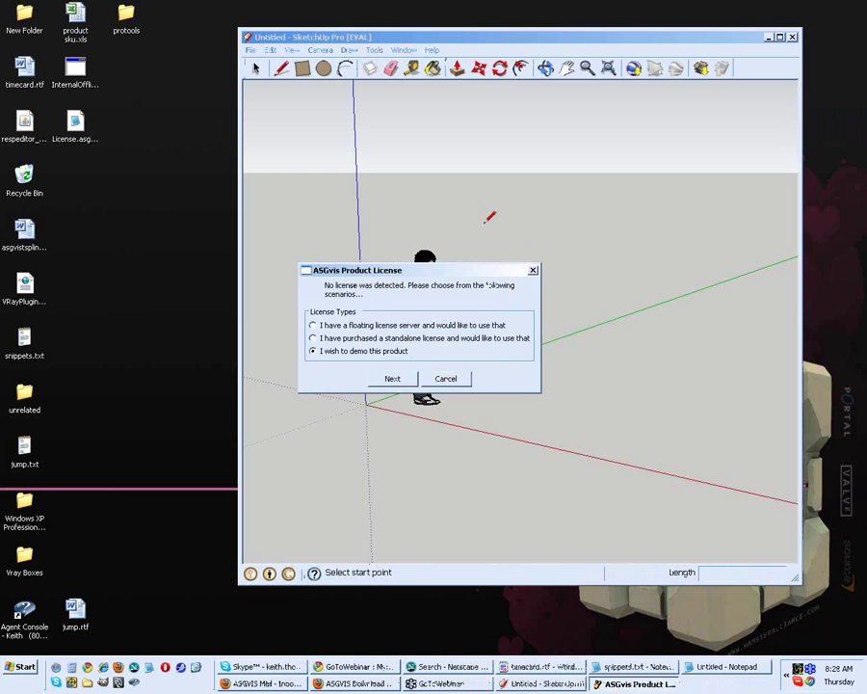
{"action": "left_click", "coordinate": [439, 382]}
{"action": "left_click", "coordinate": [314, 324]}
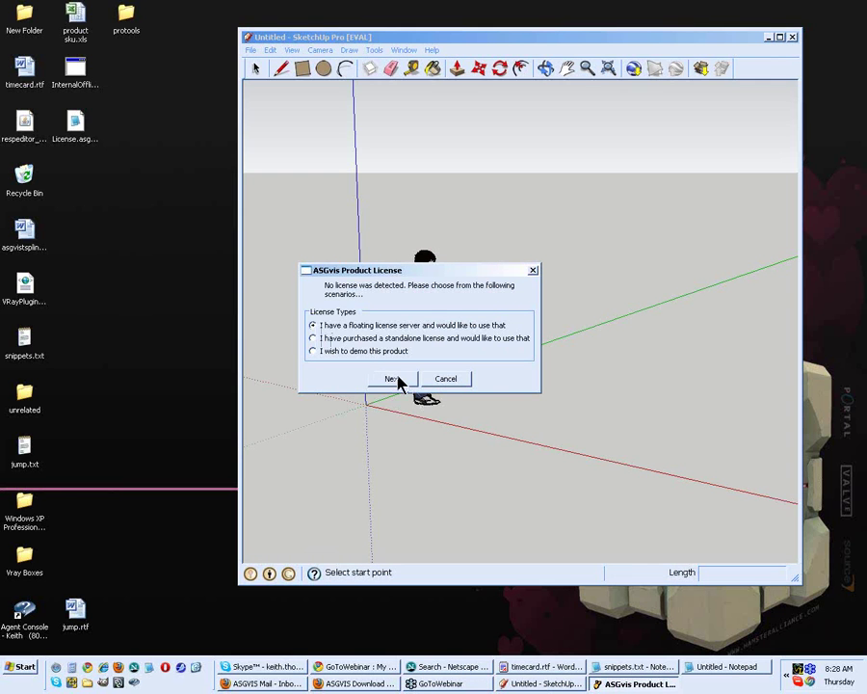
{"action": "left_click", "coordinate": [395, 379]}
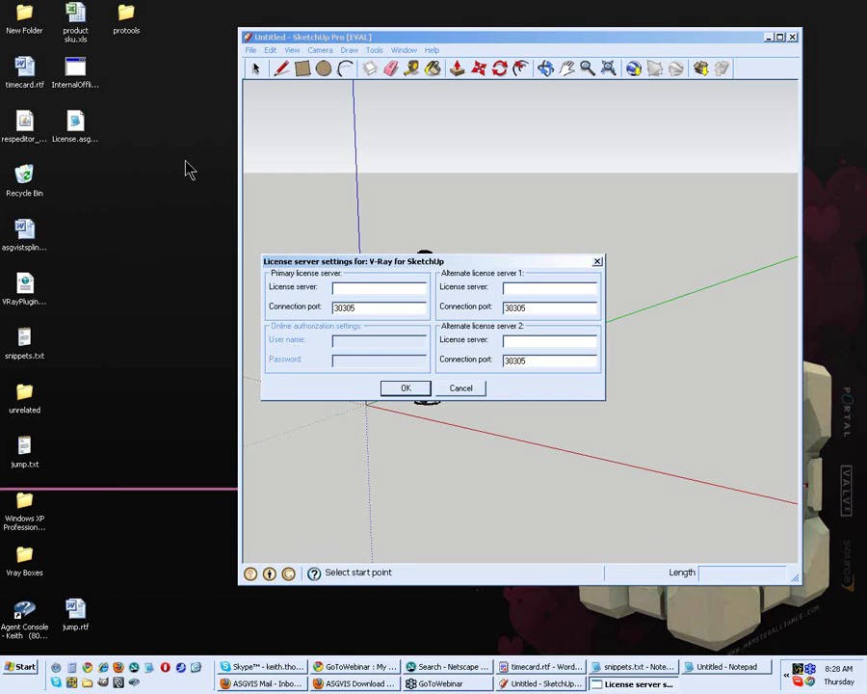
Copy the full computer name from My Computer's System Properties, then close the dialog
{"action": "left_click", "coordinate": [21, 667]}
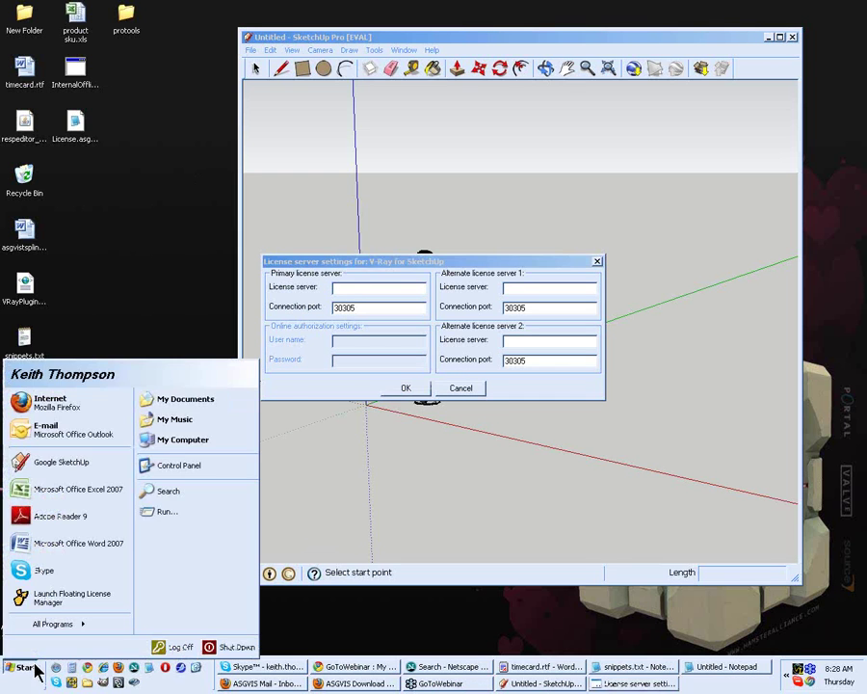
{"action": "right_click", "coordinate": [190, 446]}
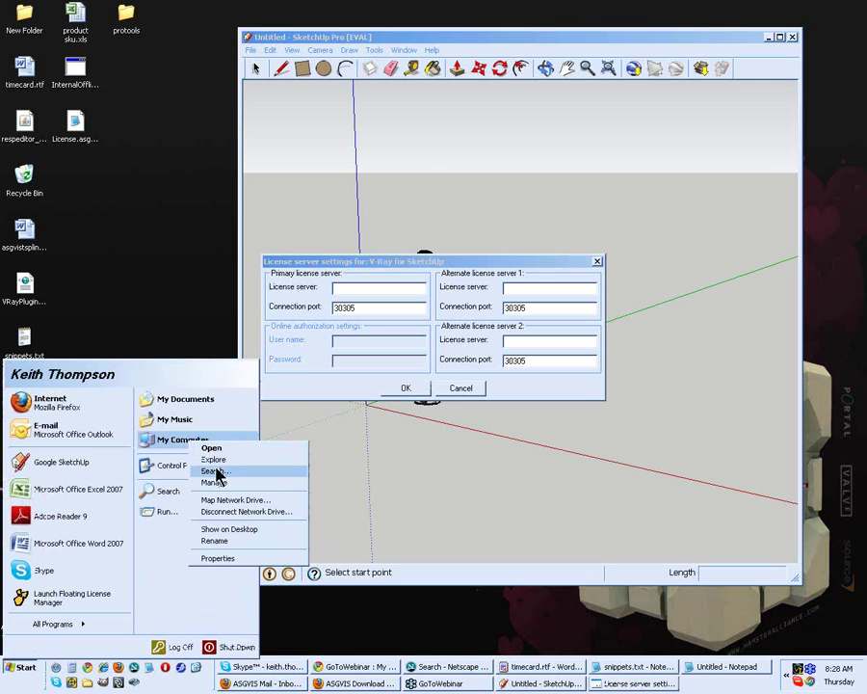
{"action": "left_click", "coordinate": [222, 559]}
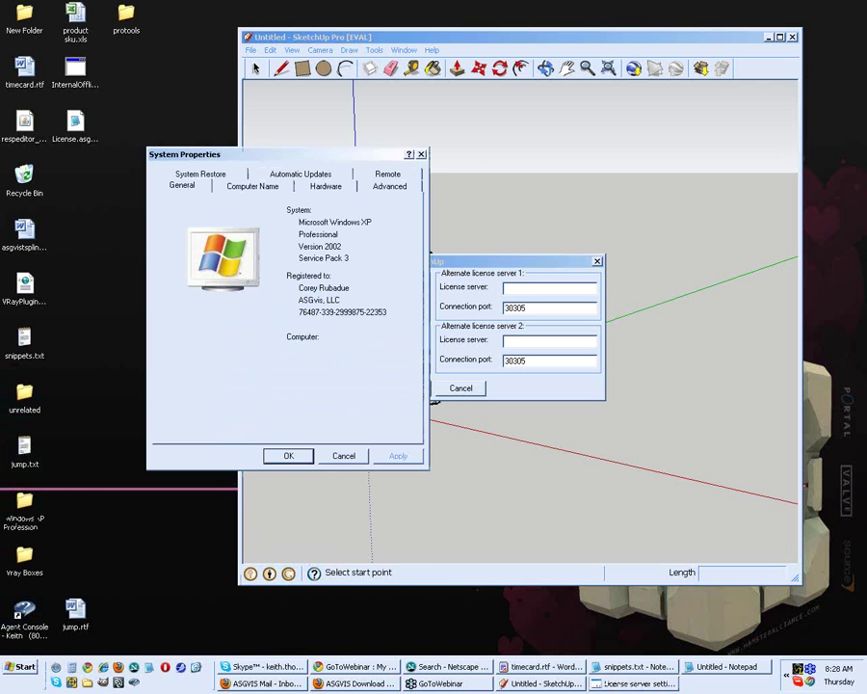
{"action": "left_click", "coordinate": [266, 188]}
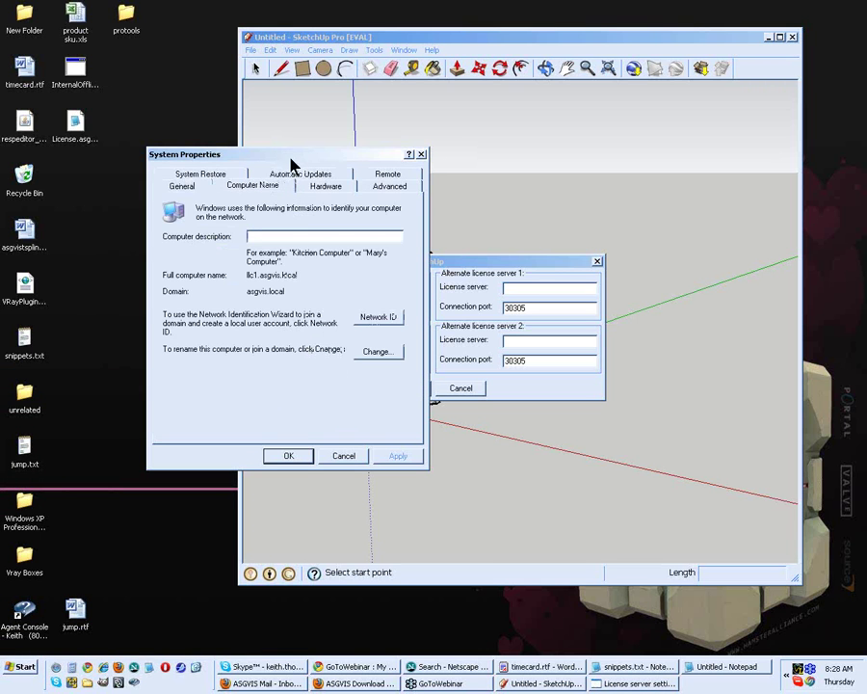
{"action": "left_click_drag", "start_coordinate": [291, 164], "coordinate": [187, 141]}
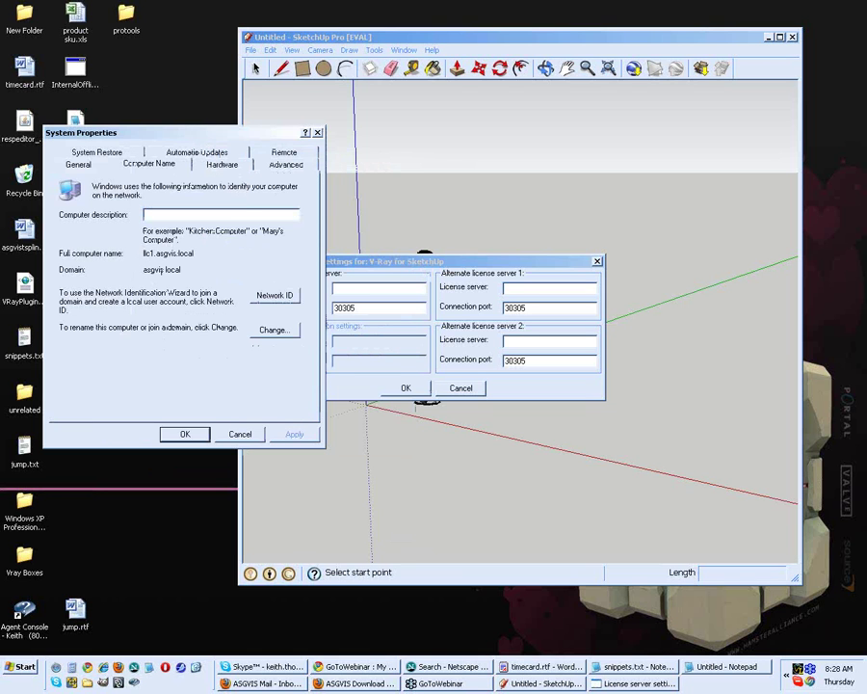
{"action": "left_click_drag", "start_coordinate": [144, 252], "coordinate": [192, 253]}
{"action": "right_click", "coordinate": [191, 254]}
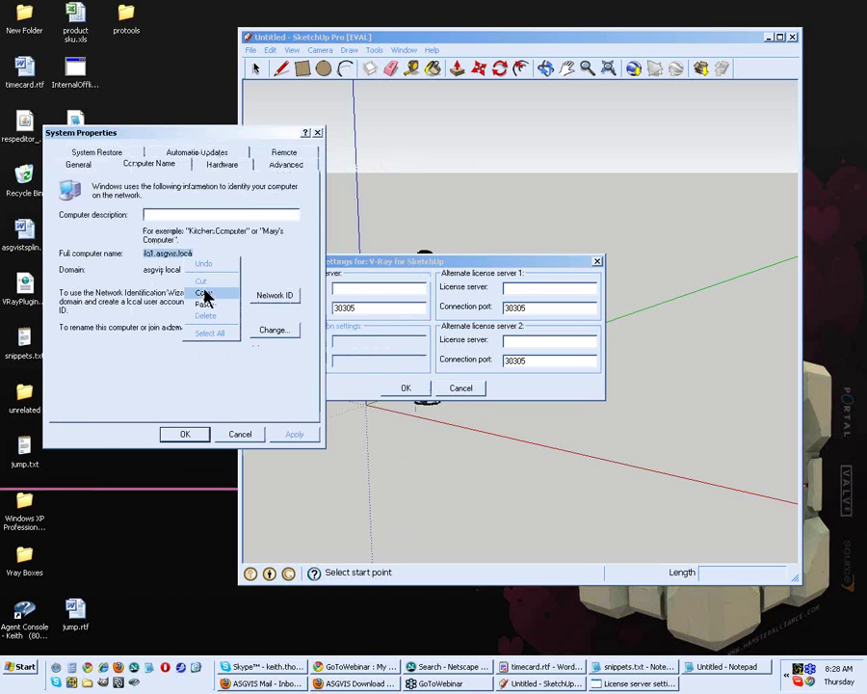
{"action": "left_click", "coordinate": [205, 292]}
{"action": "left_click", "coordinate": [317, 132]}
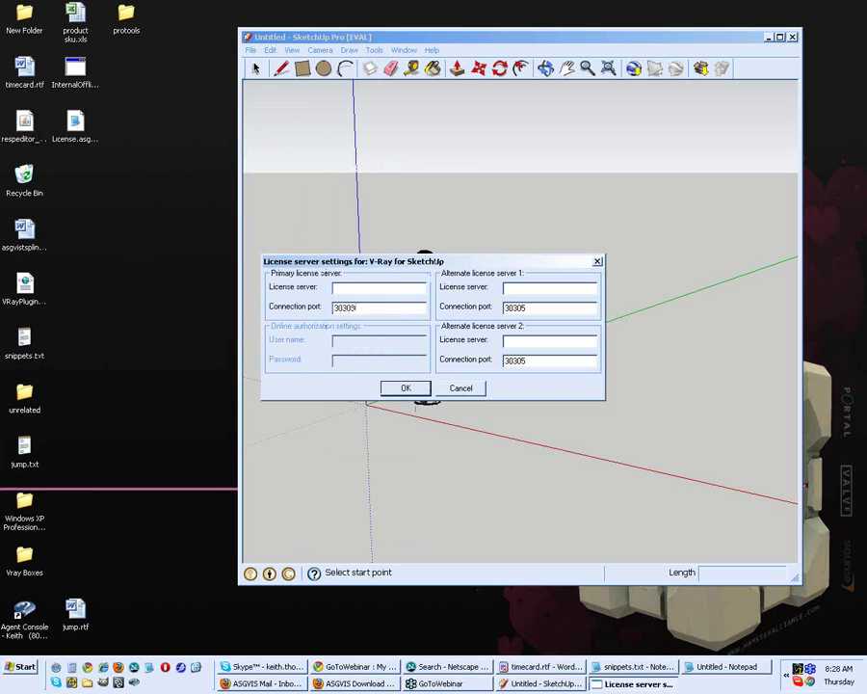
Paste the computer name as Primary License server, save, and acknowledge the confirmation and restart notices
{"action": "left_click", "coordinate": [343, 287]}
{"action": "right_click", "coordinate": [344, 288]}
{"action": "left_click", "coordinate": [367, 336]}
{"action": "left_click", "coordinate": [403, 389]}
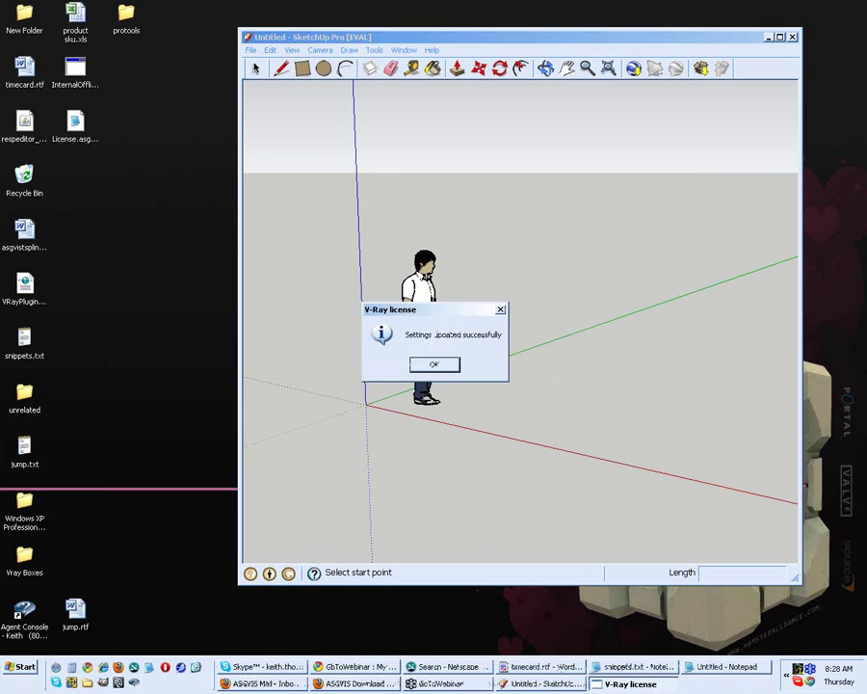
{"action": "left_click", "coordinate": [450, 367]}
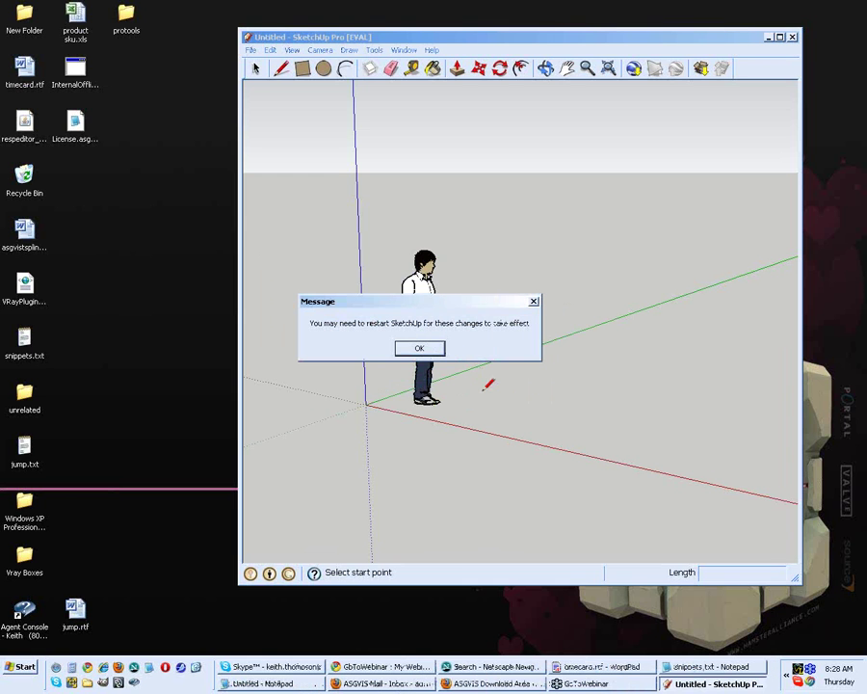
{"action": "left_click", "coordinate": [421, 348]}
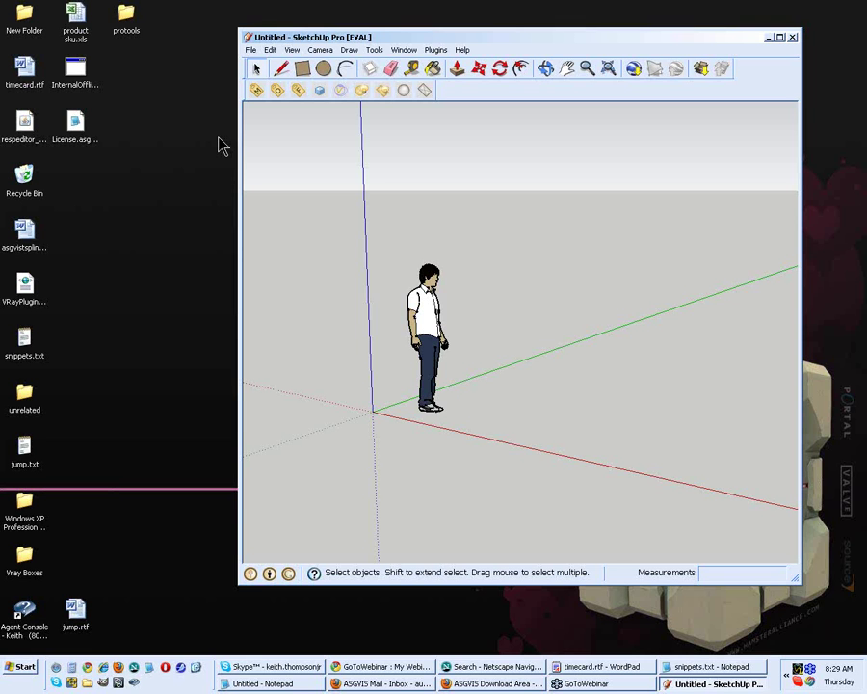
Open the Windows Firewall settings through Control Panel's Security Center
{"action": "left_click", "coordinate": [32, 666]}
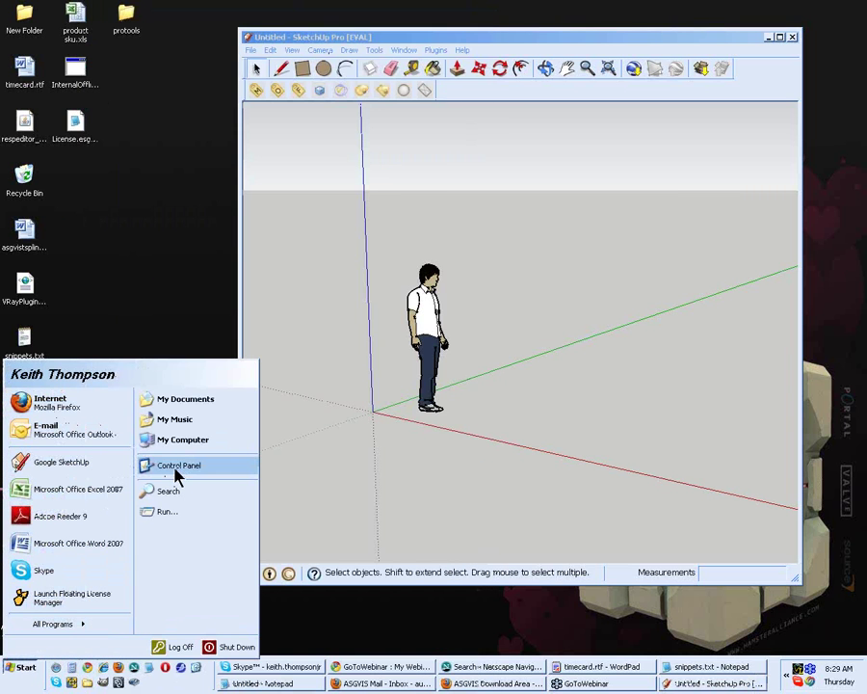
{"action": "left_click", "coordinate": [177, 468]}
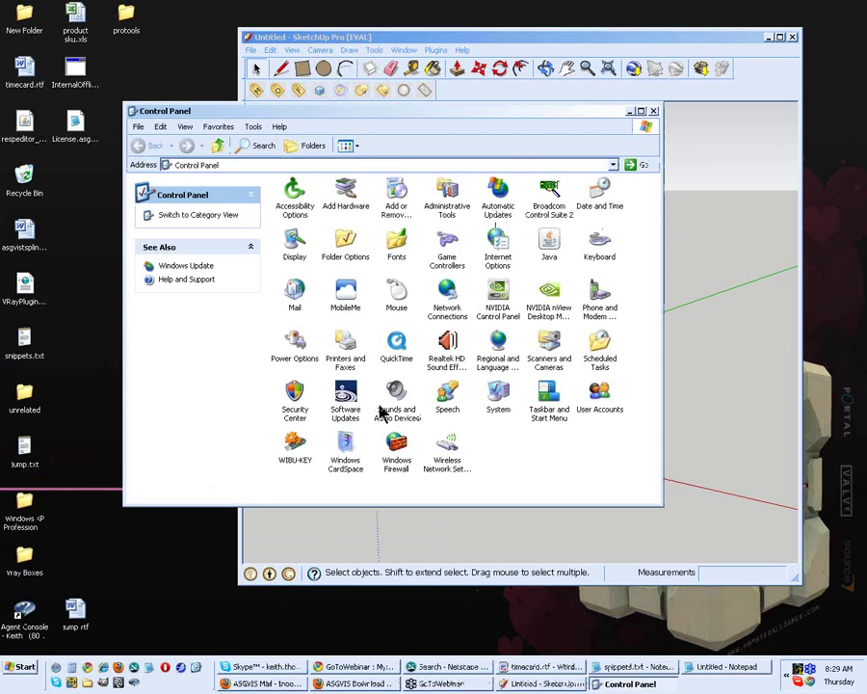
{"action": "left_click", "coordinate": [295, 395]}
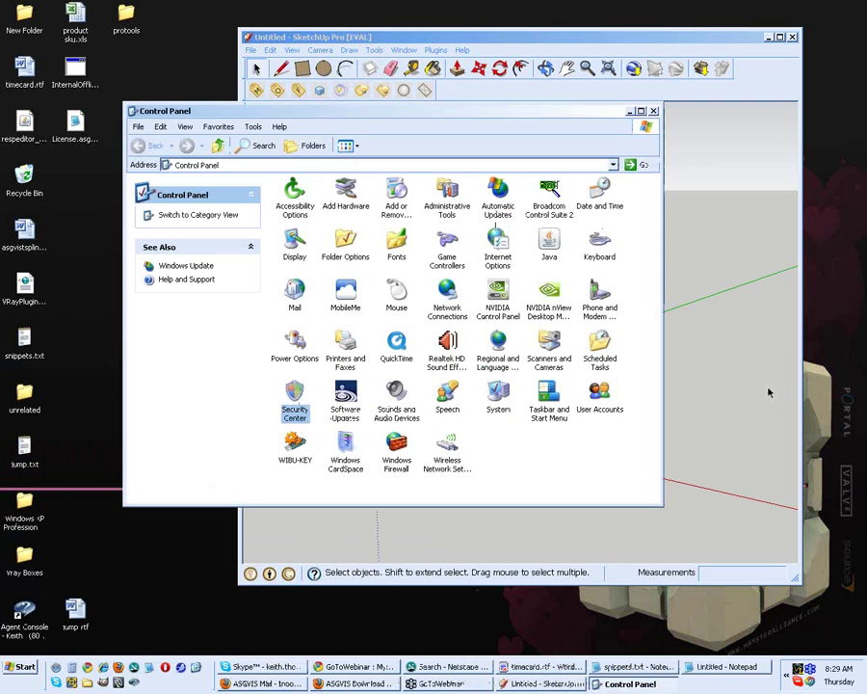
{"action": "double_click", "coordinate": [301, 400]}
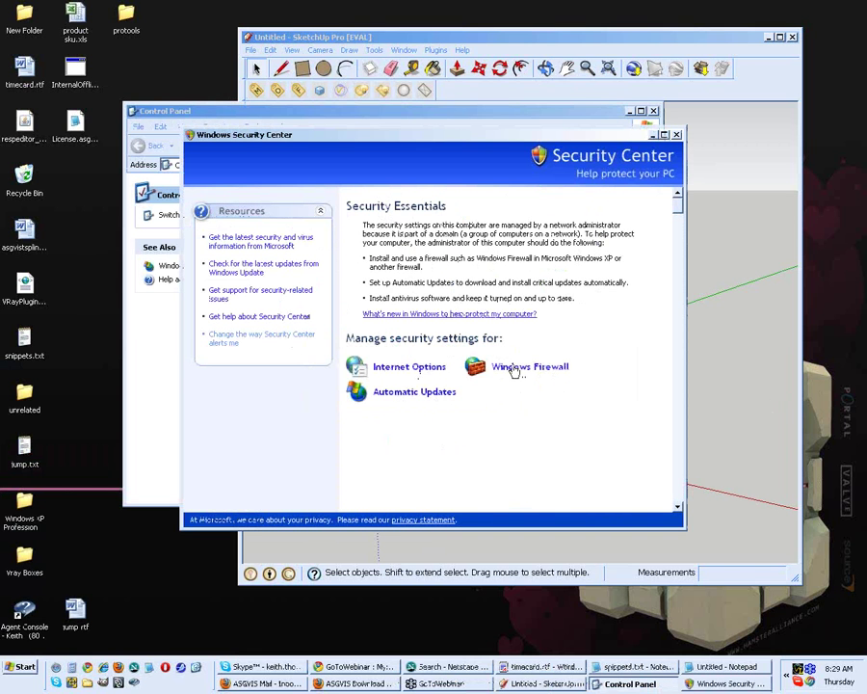
{"action": "left_click", "coordinate": [515, 368]}
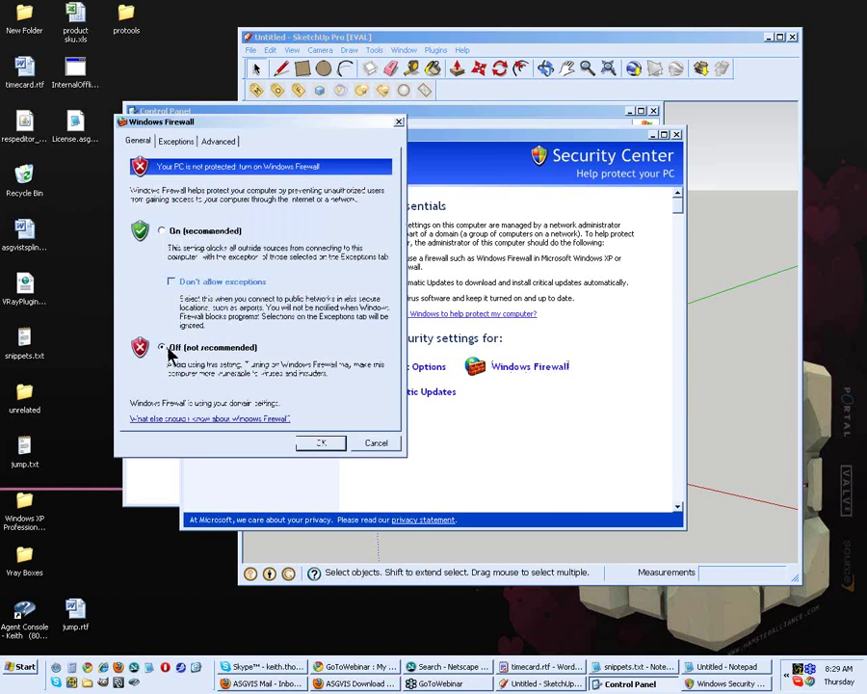
Confirm VRLServer is an allowed exception and the firewall is off, then close without changes
{"action": "left_click", "coordinate": [176, 141]}
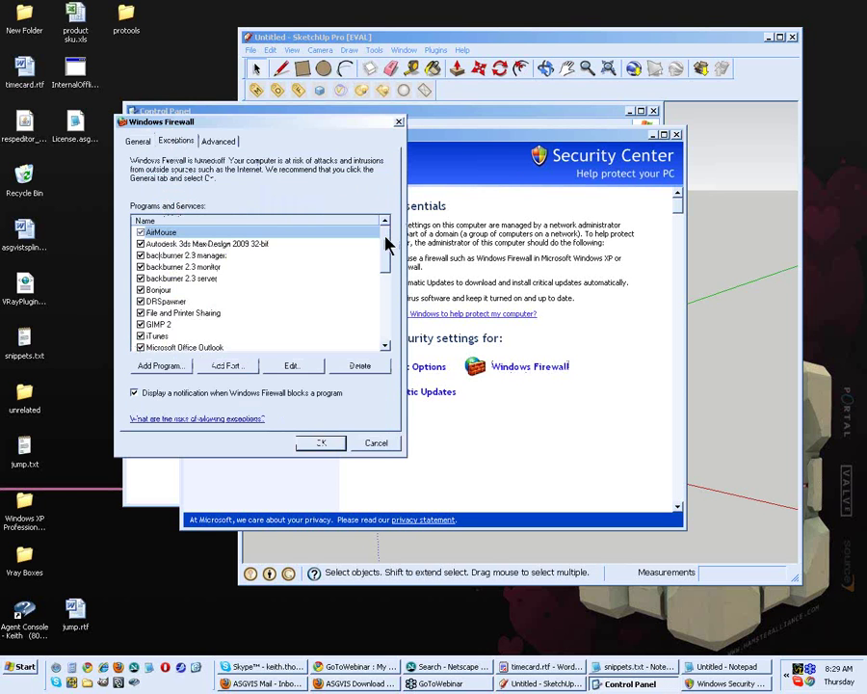
{"action": "left_click_drag", "start_coordinate": [388, 241], "coordinate": [392, 332]}
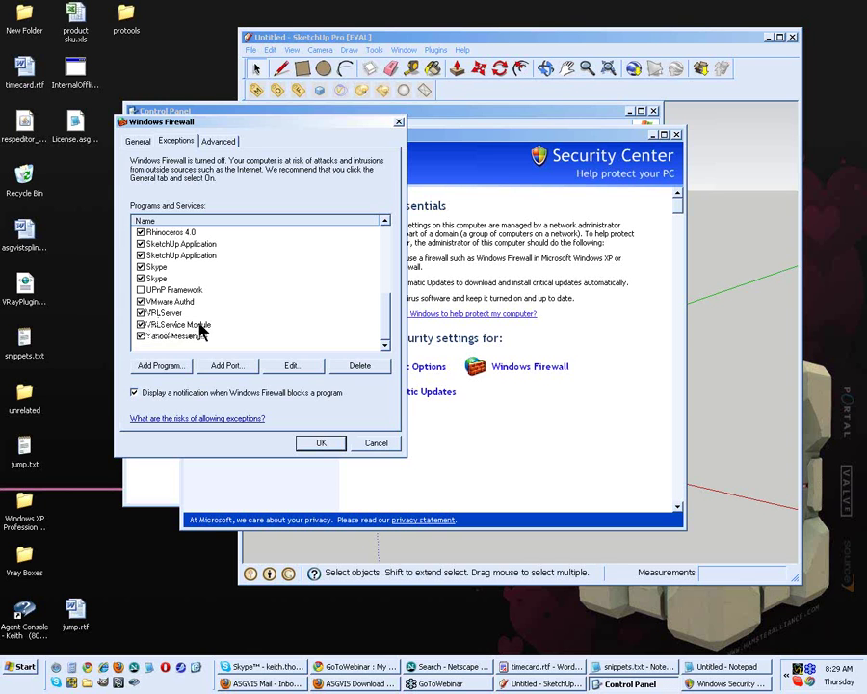
{"action": "left_click", "coordinate": [138, 142]}
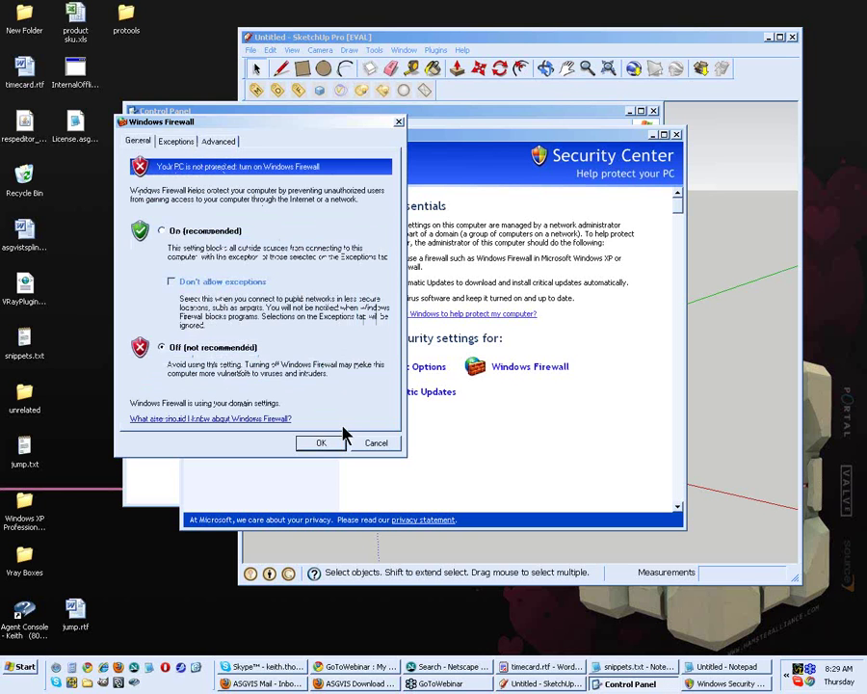
{"action": "left_click", "coordinate": [376, 446]}
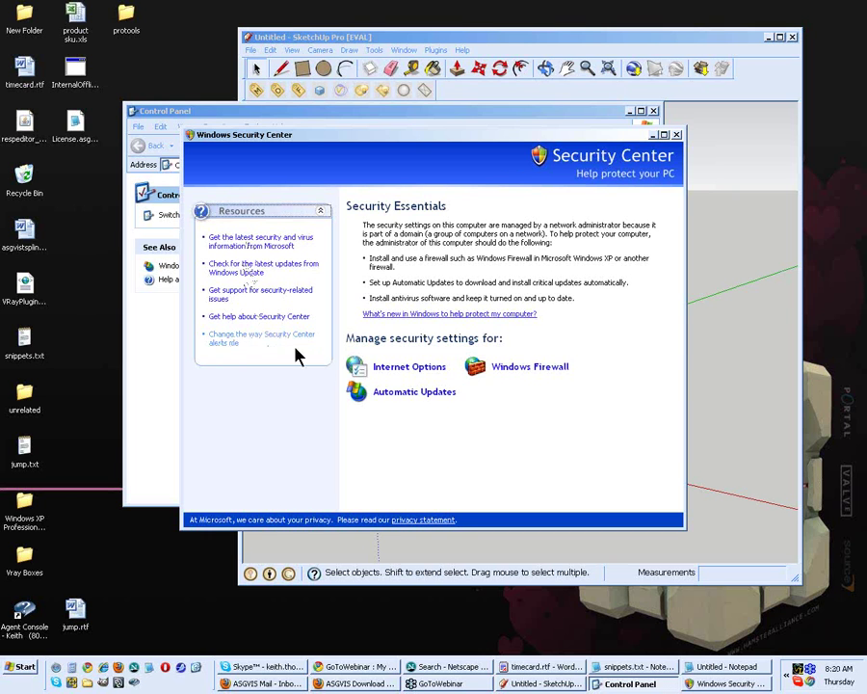
{"action": "left_click", "coordinate": [677, 135]}
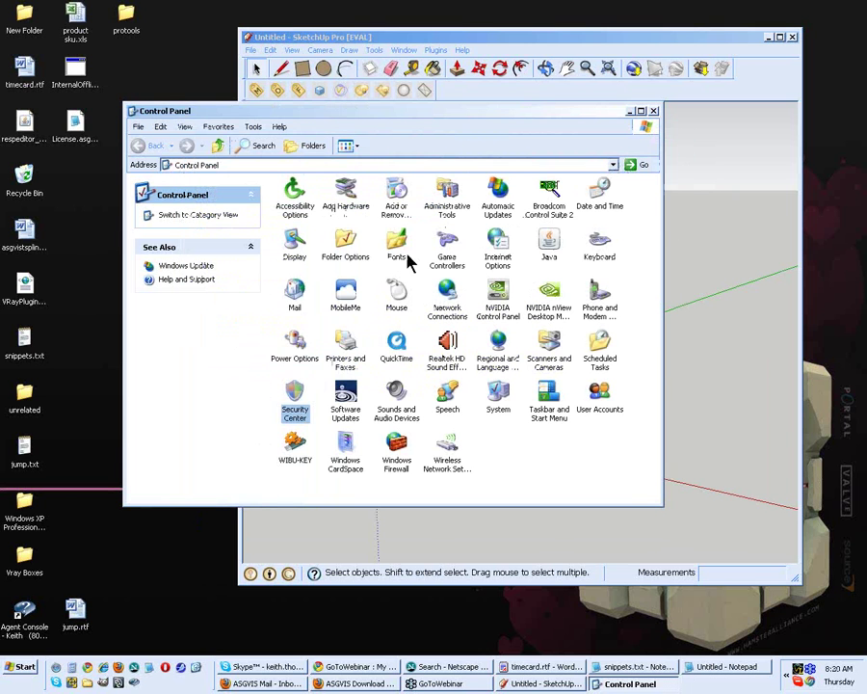
Close the Control Panel window so the SketchUp Untitled model is back in front
{"action": "left_click", "coordinate": [654, 112]}
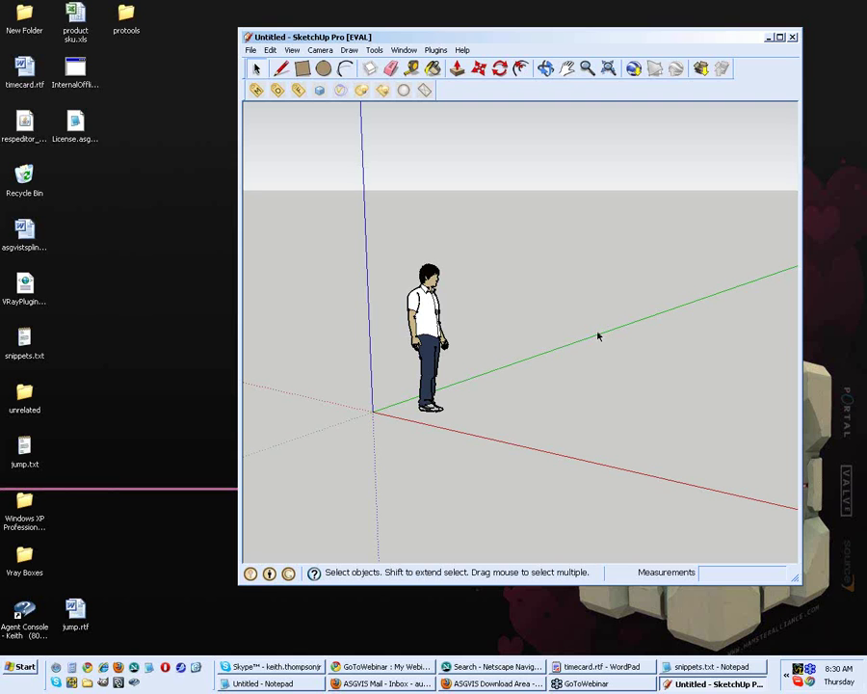
Show the ASGVIS store's V-Ray Online Training page, priced from $120.00, full screen in Firefox
{"action": "left_click", "coordinate": [486, 683]}
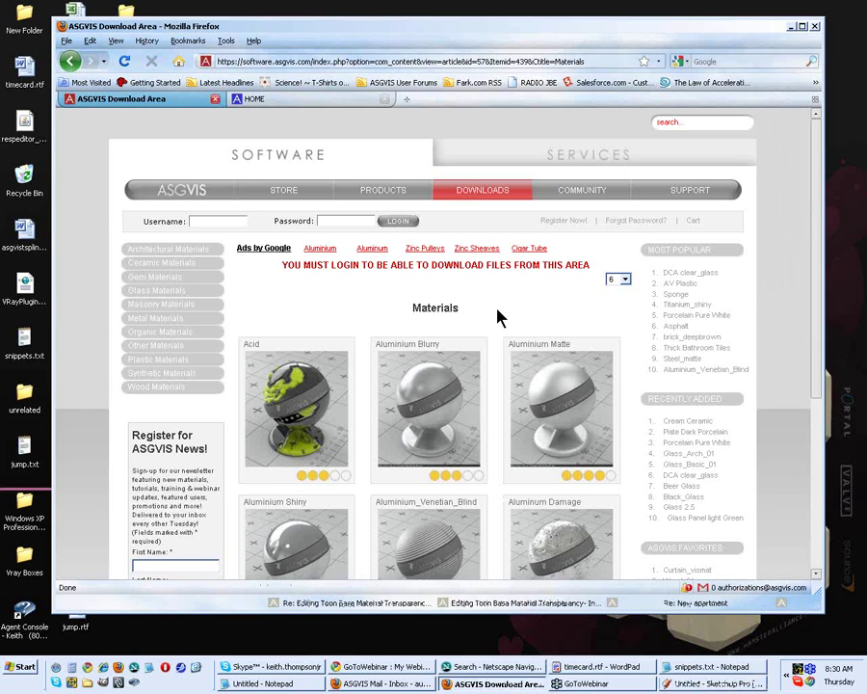
{"action": "left_click", "coordinate": [293, 191]}
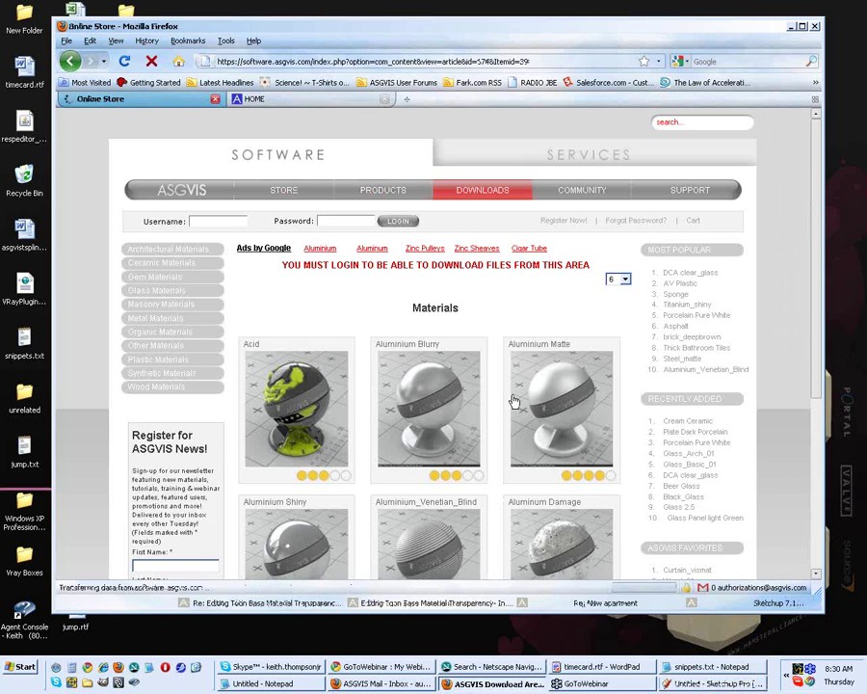
{"action": "scroll", "coordinate": [68, 347], "scroll_direction": "down", "scroll_amount": 1}
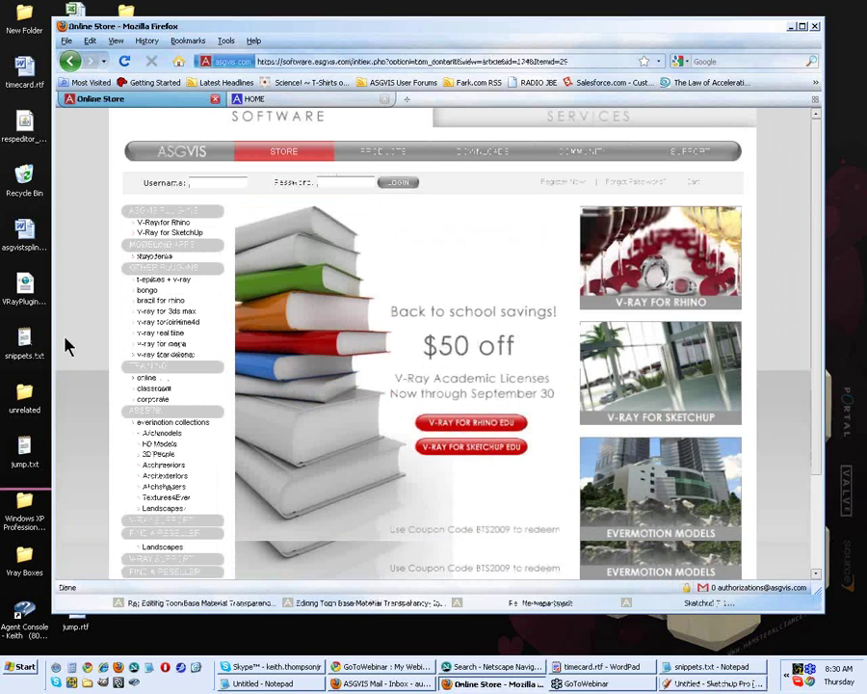
{"action": "left_click", "coordinate": [145, 378]}
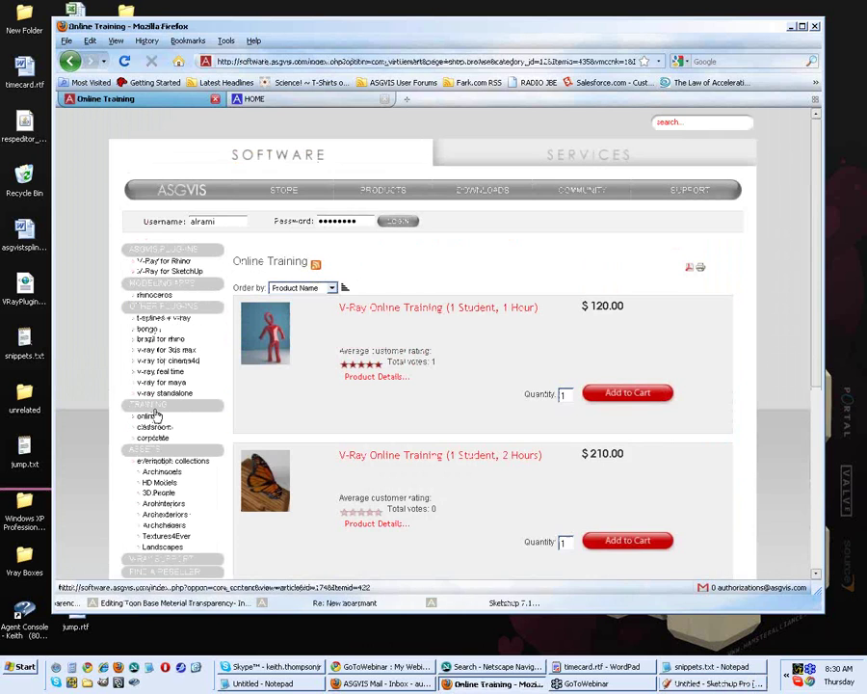
{"action": "key", "text": "F11"}
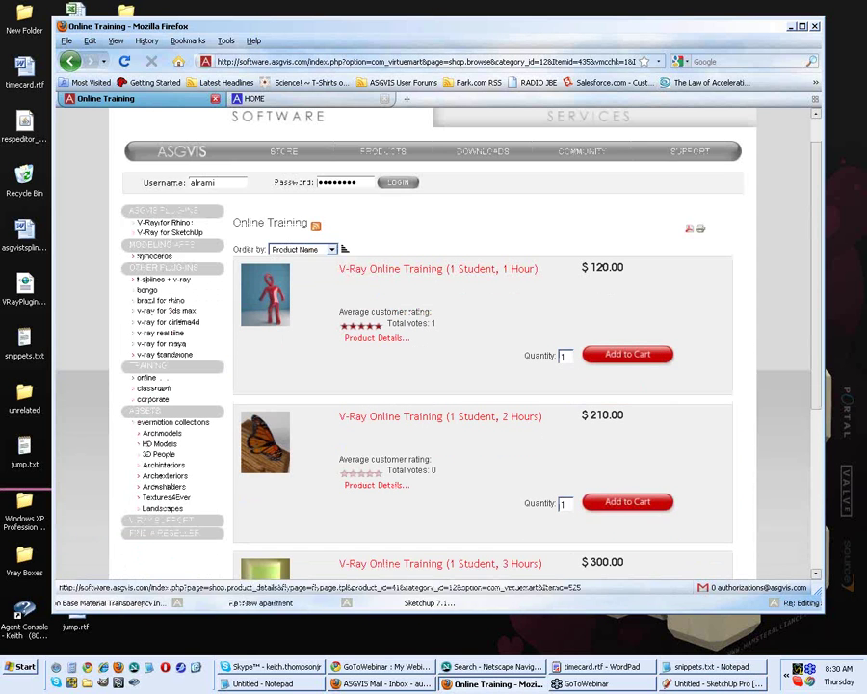